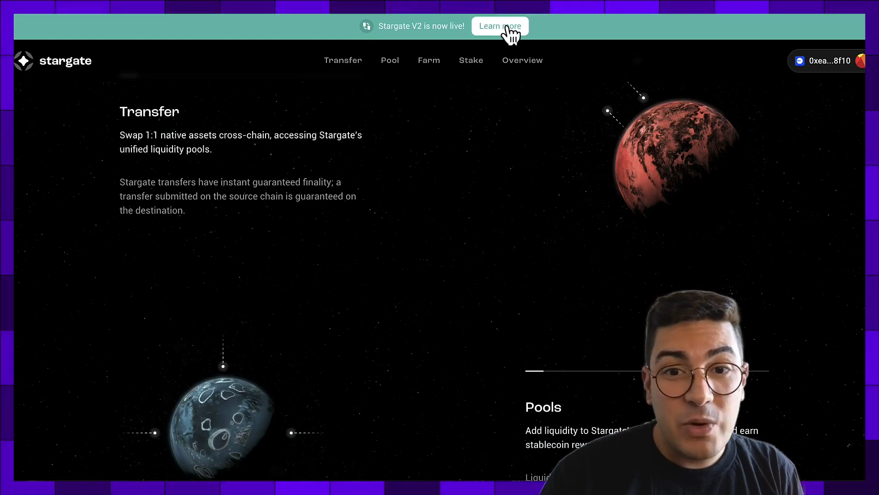
# - Follow the Stargate V2 announcement to the transfer form set for USDC from Base to Ethereum
pyautogui.click(504, 27)
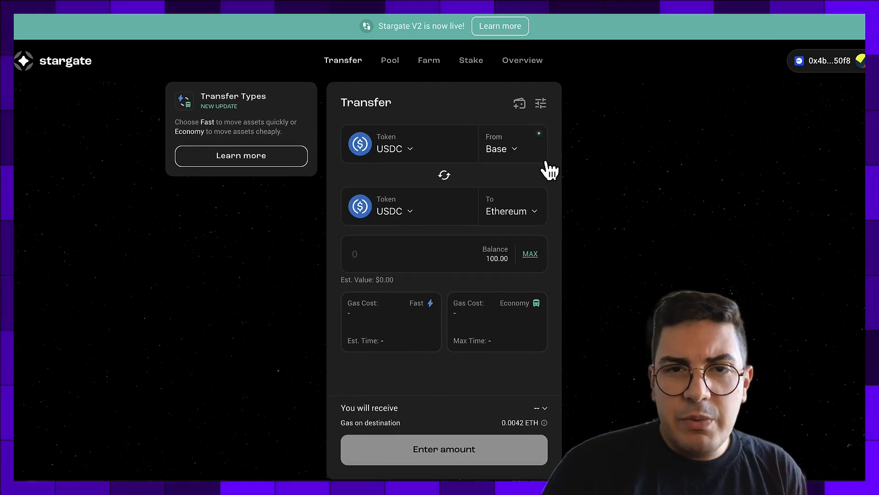
# - Open the source network selector and browse the chains from Arbitrum through zkSync Era
pyautogui.click(516, 150)
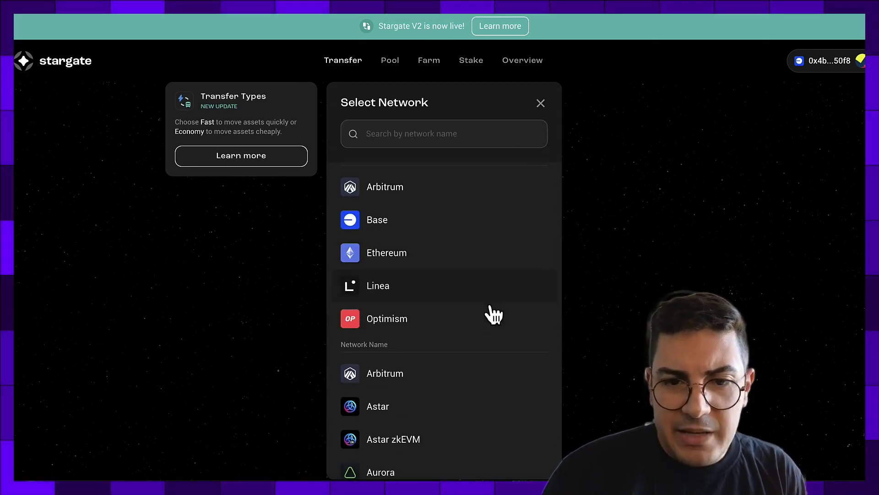
pyautogui.scroll(-5, 494, 328)
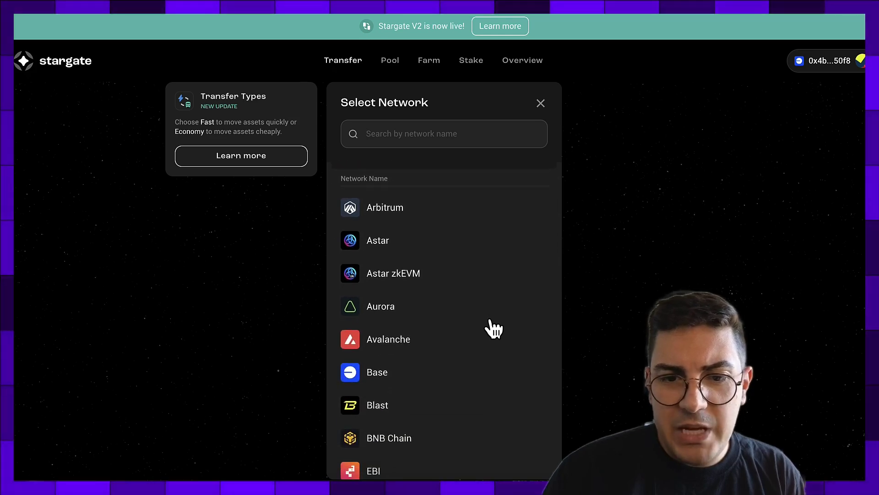
pyautogui.scroll(-5, 494, 328)
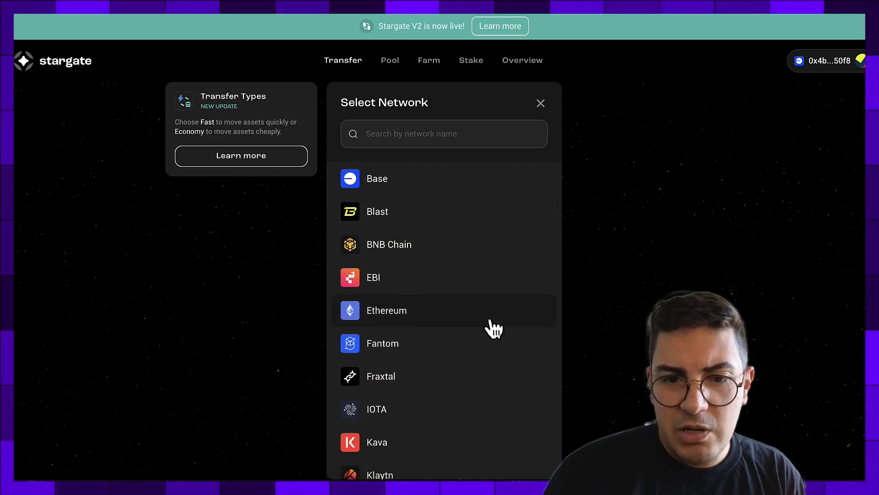
pyautogui.scroll(-4, 493, 328)
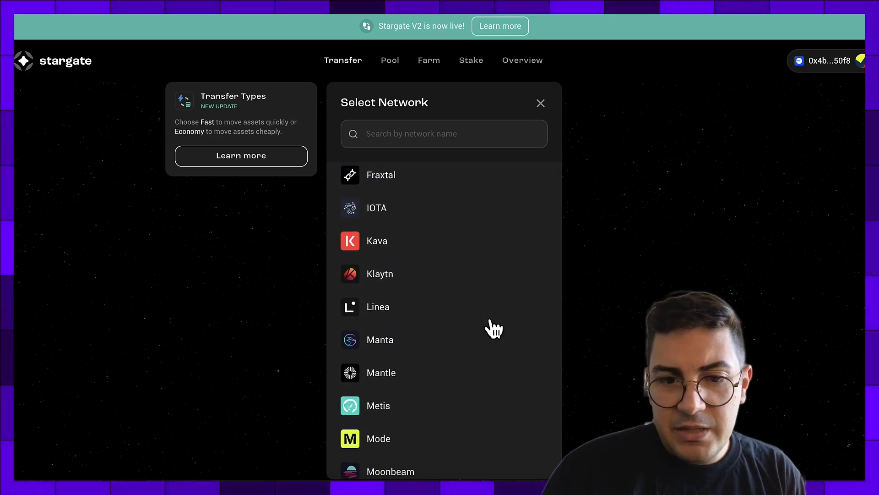
pyautogui.scroll(-5, 494, 328)
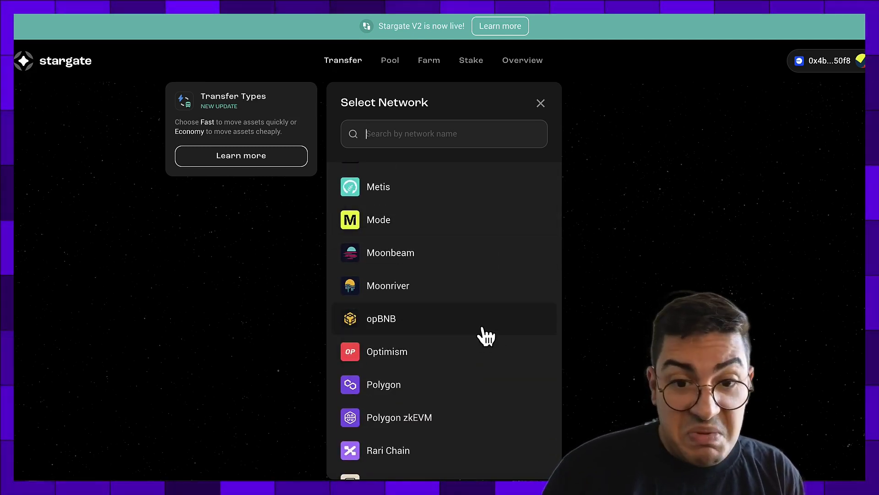
pyautogui.scroll(-5, 495, 381)
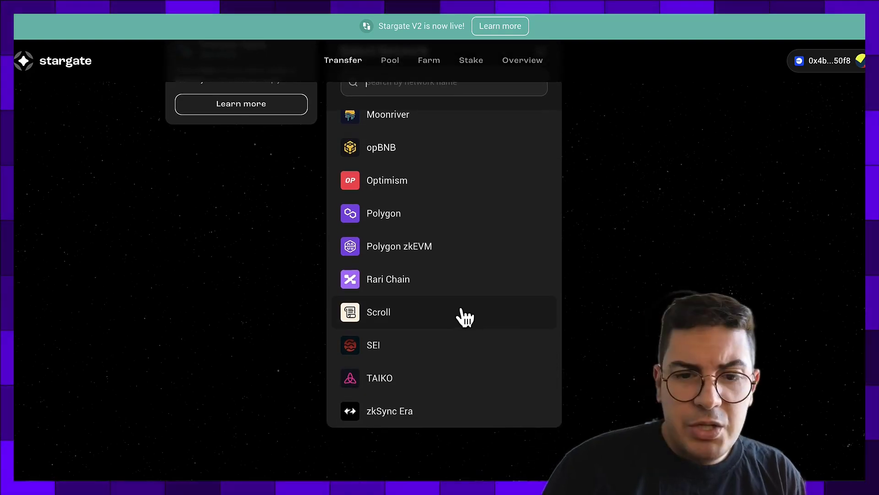
pyautogui.scroll(10, 494, 313)
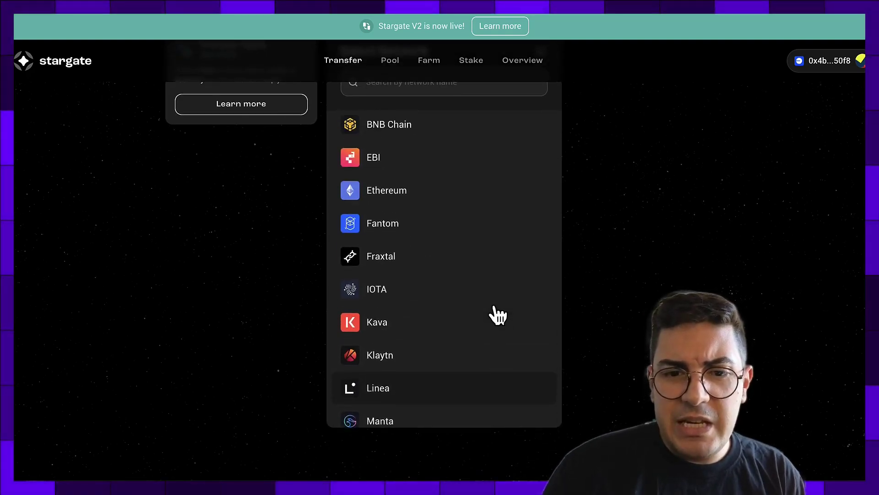
pyautogui.scroll(4, 497, 315)
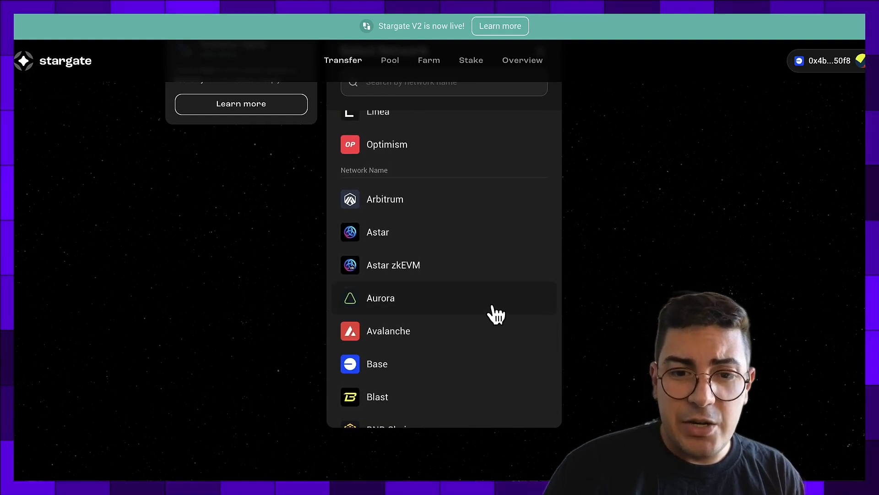
# - Choose Aurora as the source network and dismiss the Switch Network prompt
pyautogui.click(468, 300)
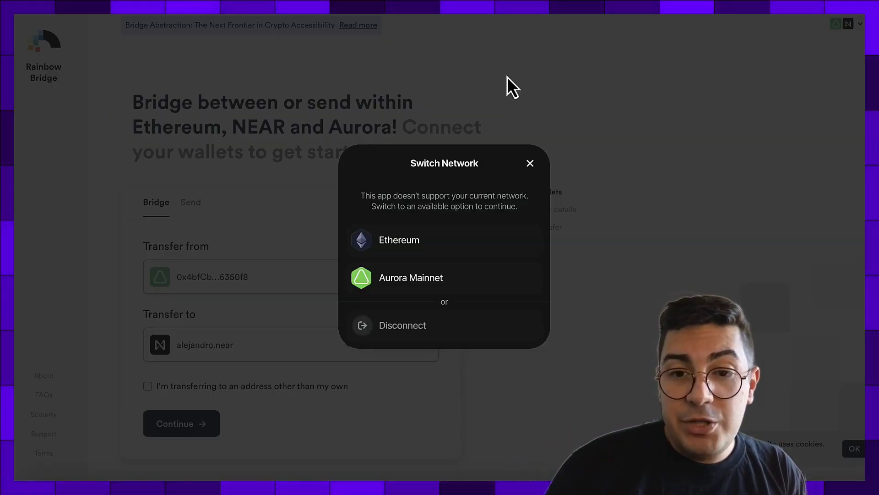
pyautogui.click(531, 164)
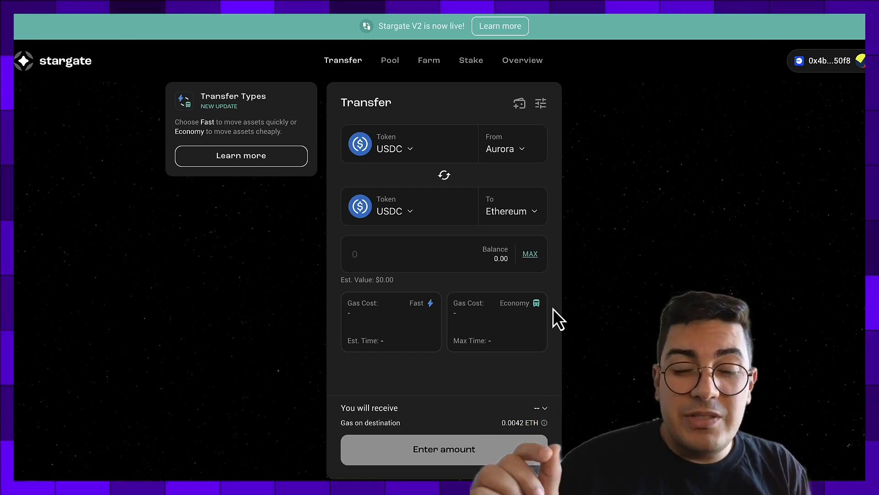
pyautogui.scroll(-1, 385, 410)
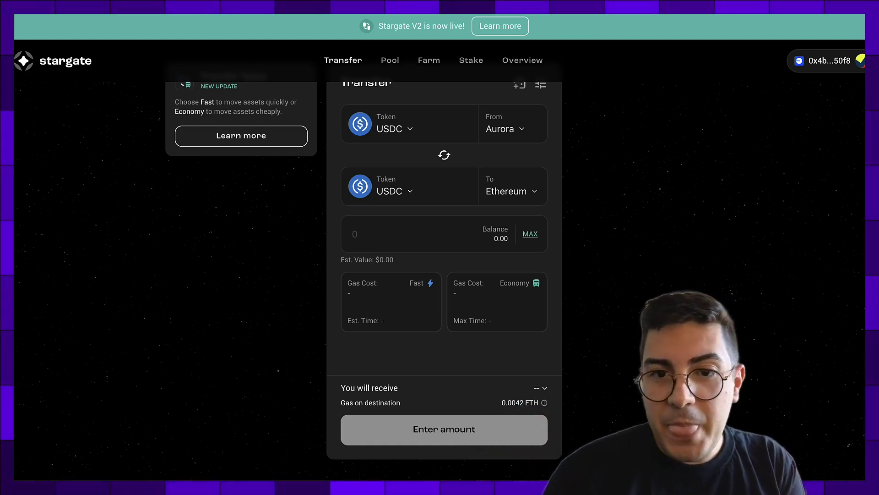
pyautogui.scroll(1, 638, 256)
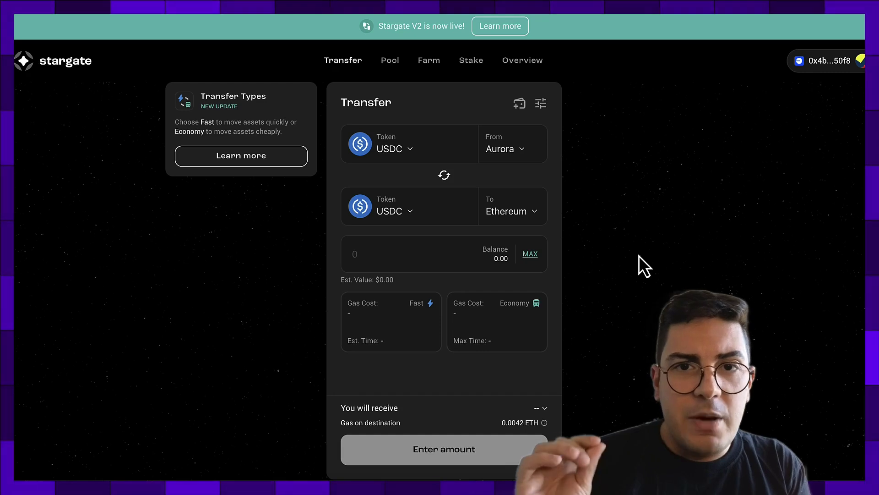
# - Make Base the source network and Aurora the destination, found by searching 'auro'
pyautogui.click(505, 143)
pyautogui.scroll(3, 452, 233)
pyautogui.click(453, 236)
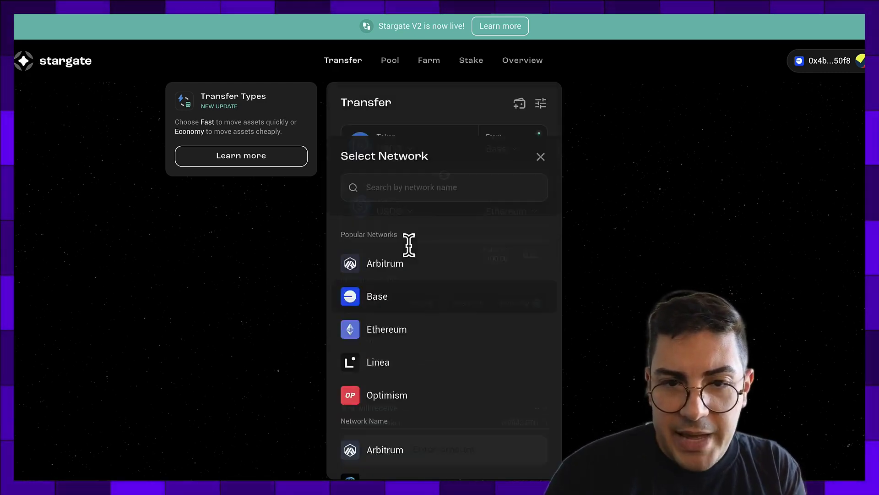
pyautogui.click(506, 212)
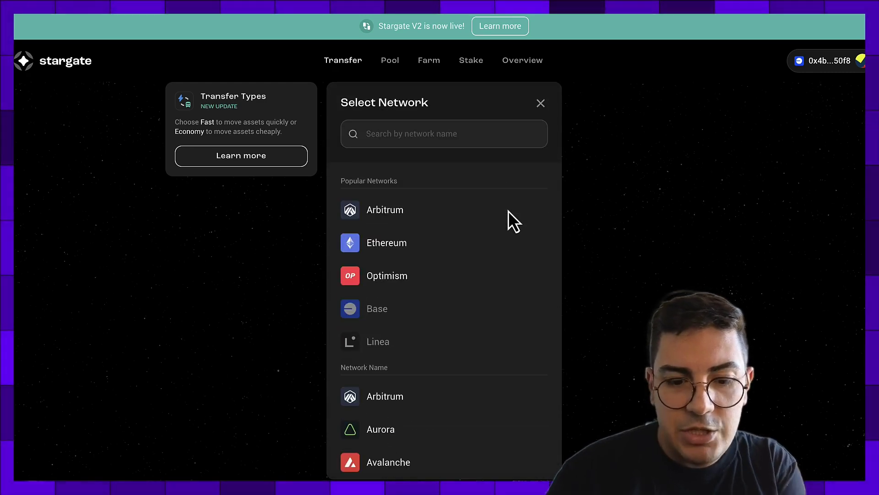
pyautogui.write('auro')
pyautogui.click(445, 215)
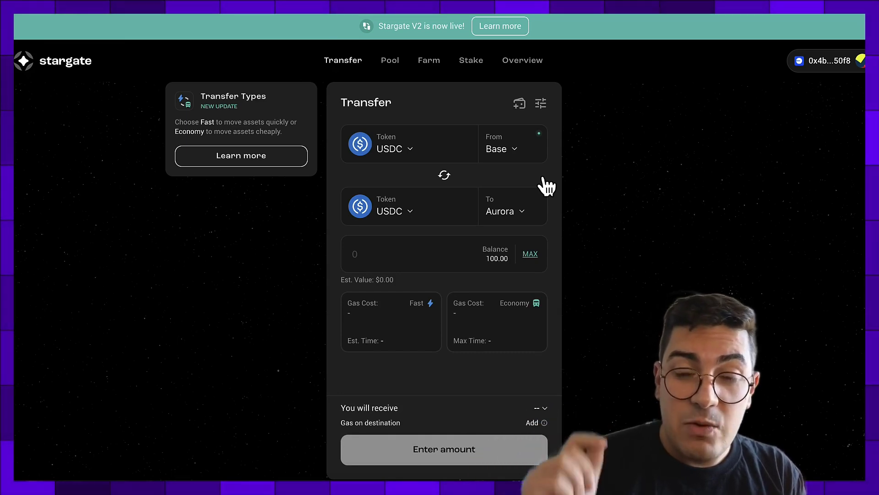
pyautogui.click(414, 150)
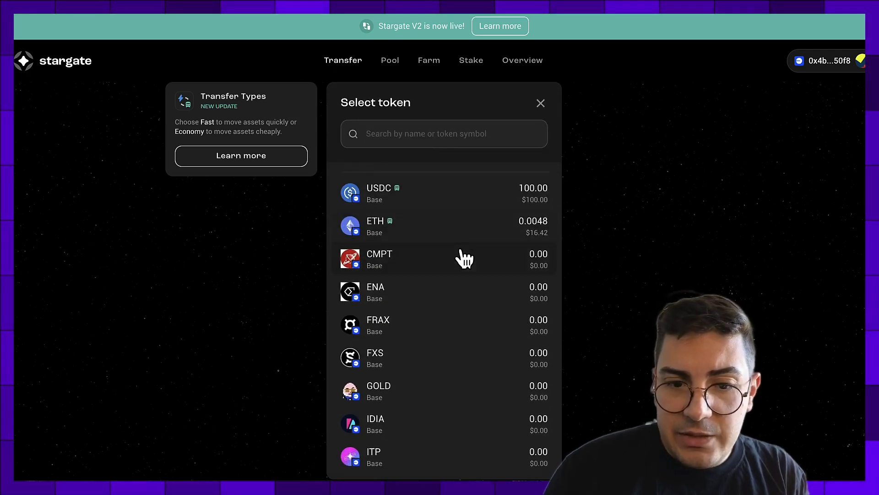
pyautogui.scroll(-4, 463, 257)
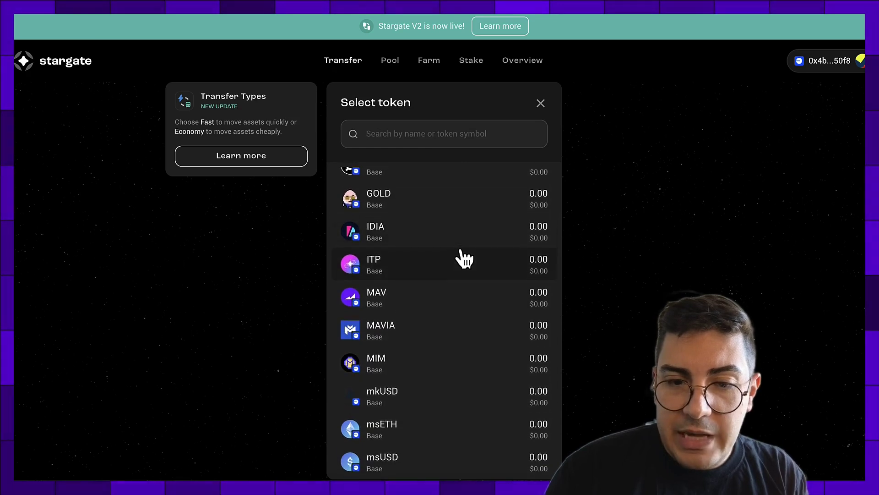
pyautogui.scroll(5, 464, 258)
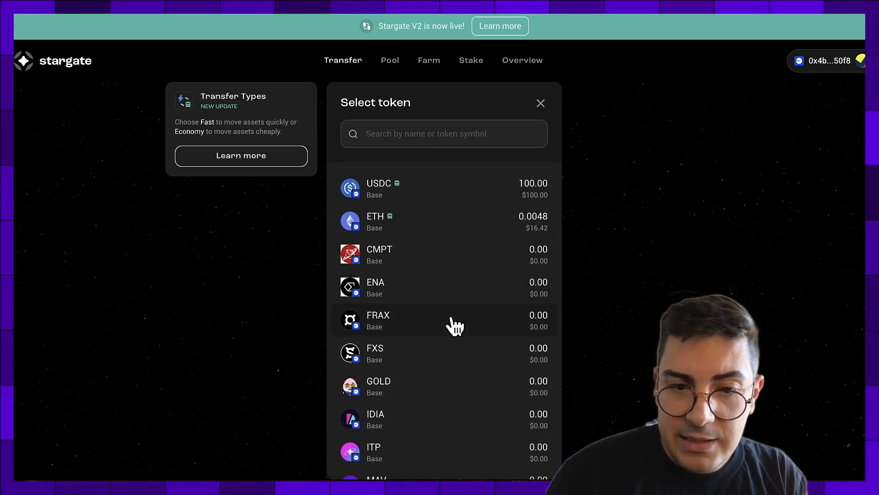
pyautogui.scroll(-2, 455, 326)
pyautogui.scroll(2, 456, 326)
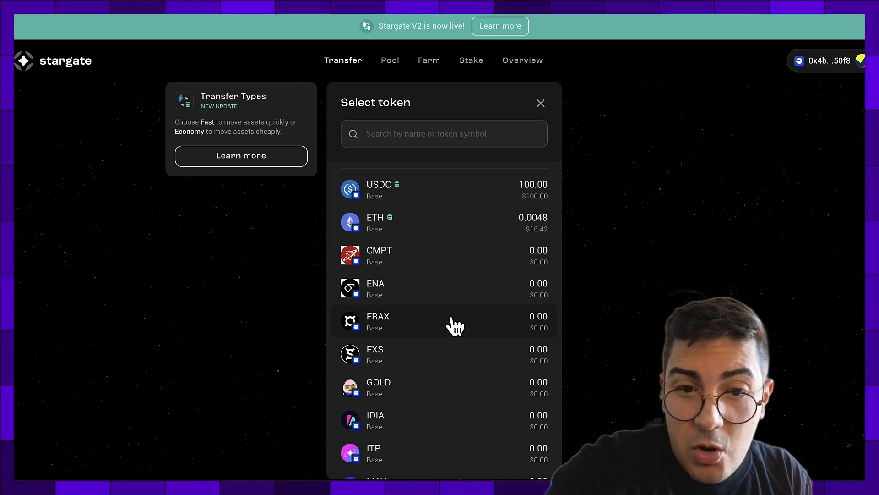
pyautogui.click(576, 166)
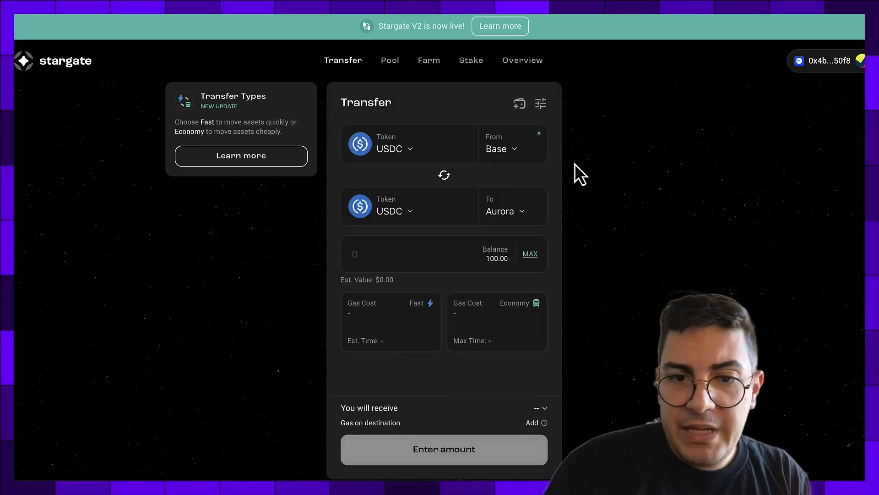
# - Swap the networks to send from Aurora to Base and pick USDC on Aurora
pyautogui.click(446, 178)
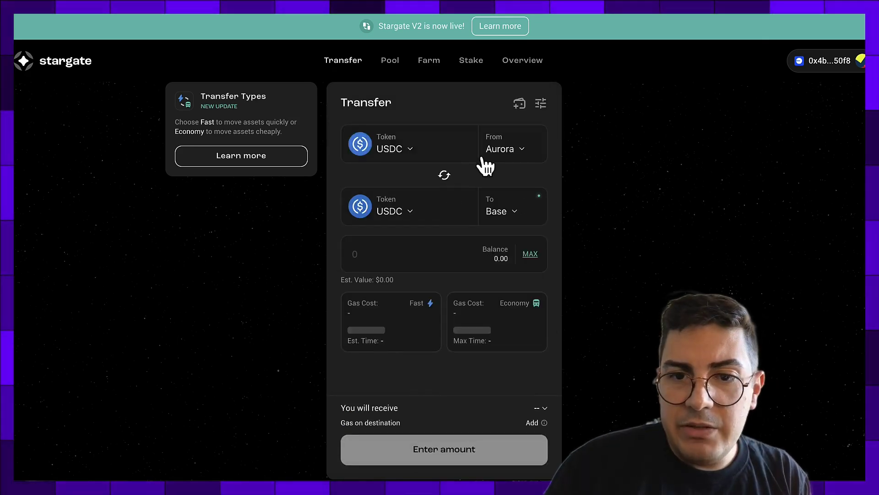
pyautogui.click(428, 152)
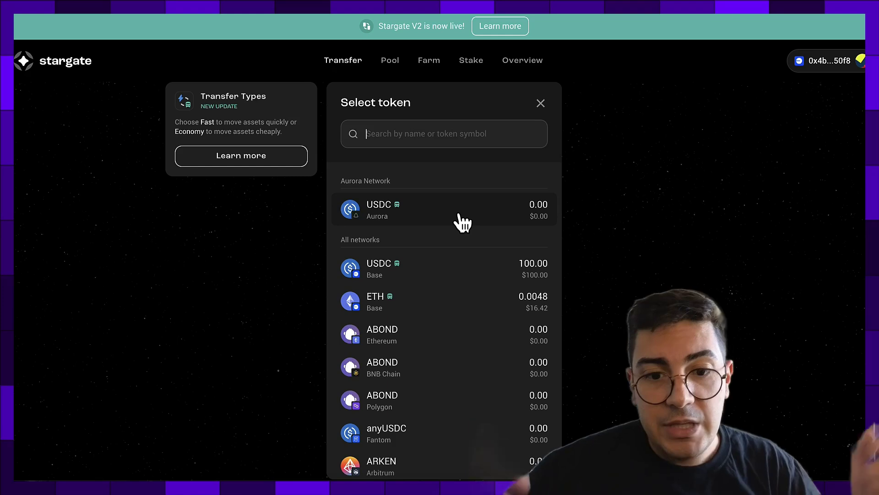
pyautogui.click(462, 222)
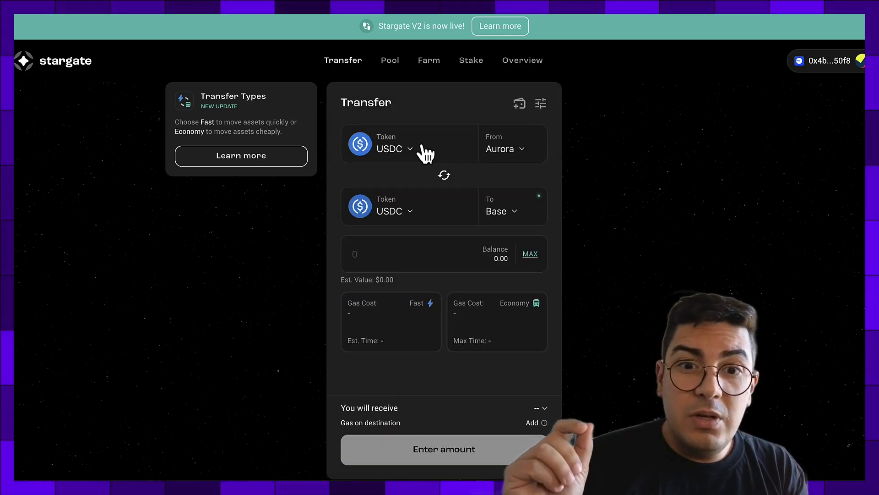
# - Make Fraxtal the source network via a 'fra' search and choose USDe as the token
pyautogui.click(498, 151)
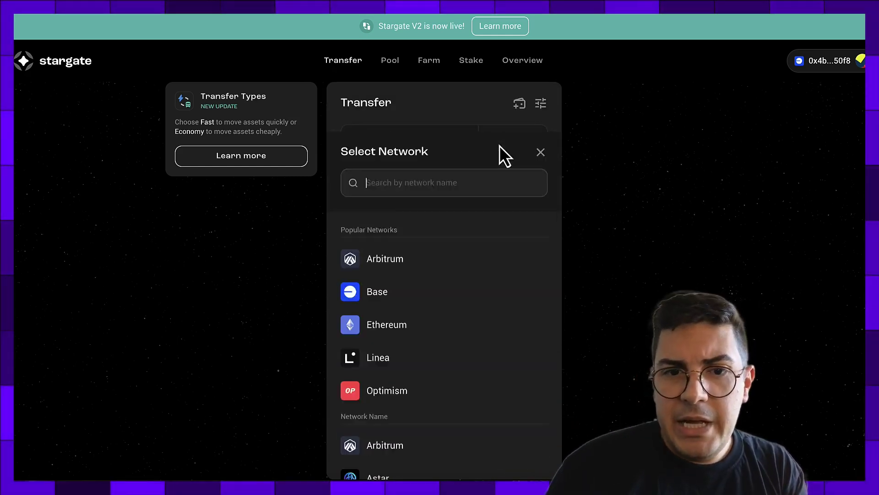
pyautogui.write('fra')
pyautogui.click(492, 209)
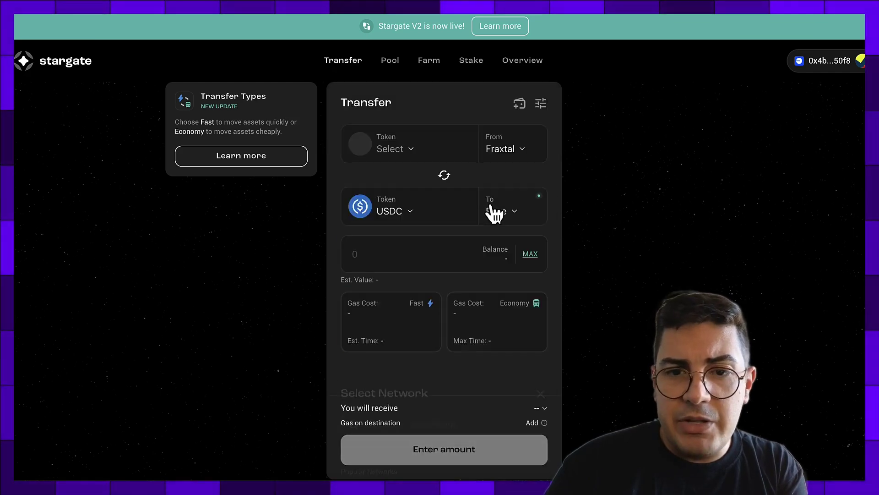
pyautogui.click(409, 156)
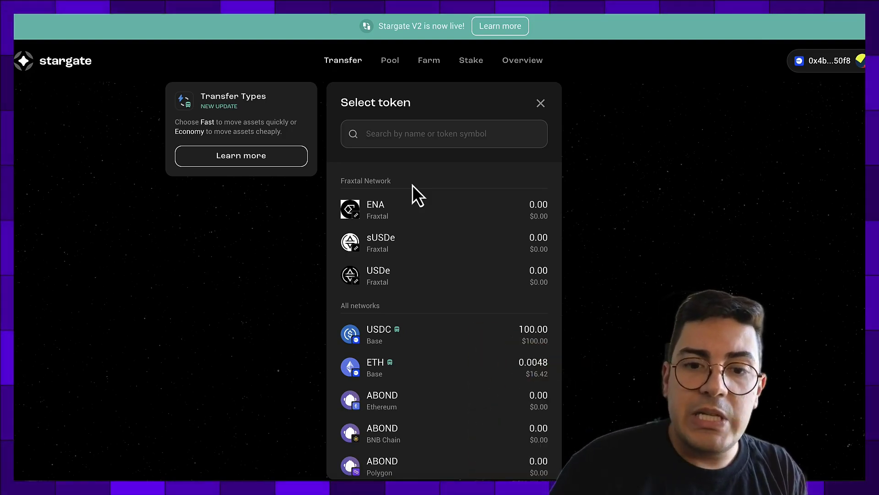
pyautogui.click(415, 276)
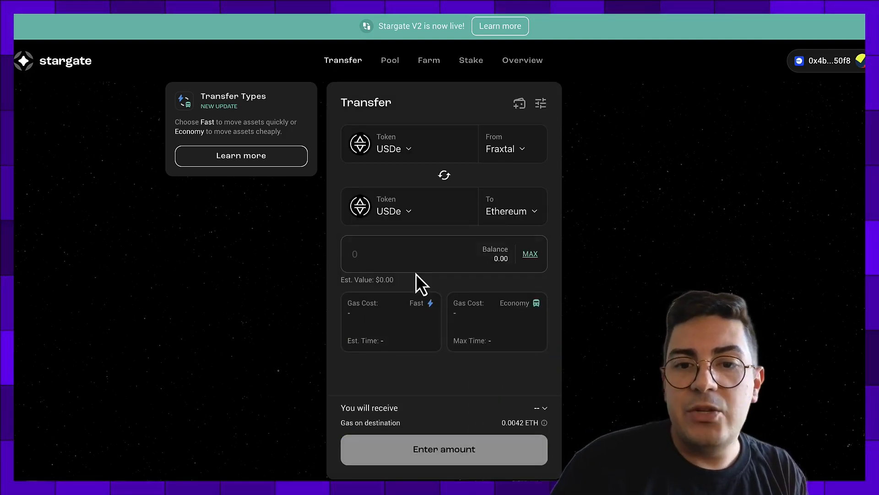
pyautogui.click(518, 211)
# - Set Arbitrum as the destination and Base as the source for the USDe transfer
pyautogui.click(518, 210)
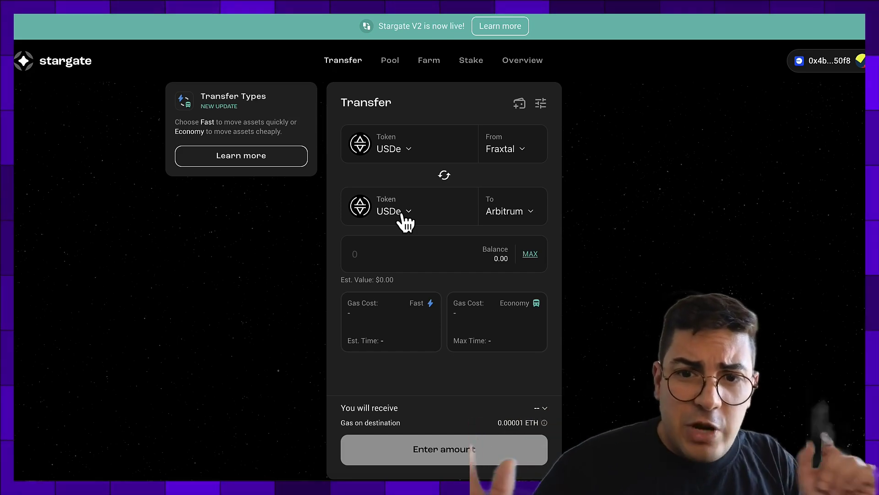
pyautogui.click(507, 151)
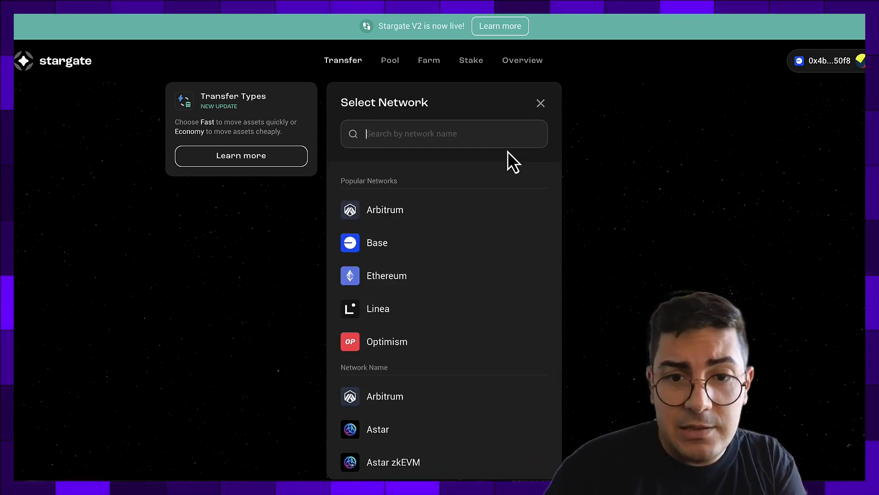
pyautogui.click(463, 244)
# - Search 'aur' for the destination and try Aurora, which is disabled for USDe
pyautogui.click(508, 215)
pyautogui.write('aur')
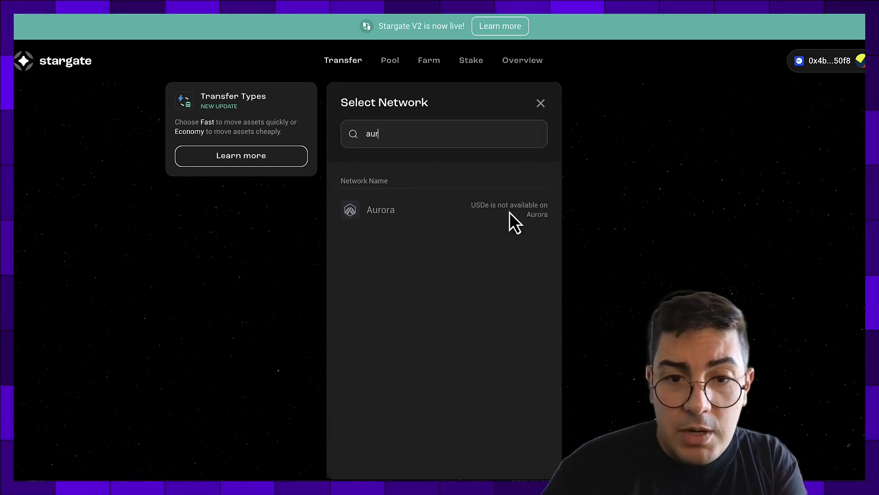
pyautogui.click(381, 210)
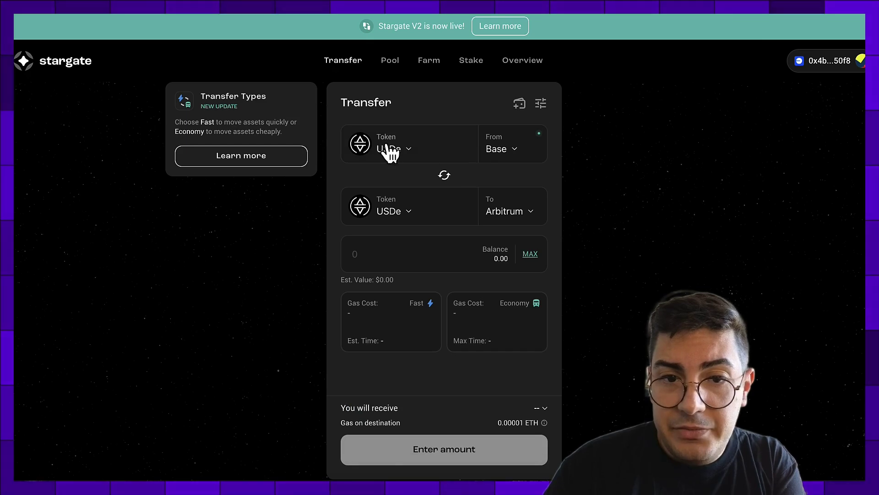
pyautogui.click(387, 145)
# - Keep USDC, fill the full 100 balance with MAX, and choose Fast instead of Economy
pyautogui.press('Escape')
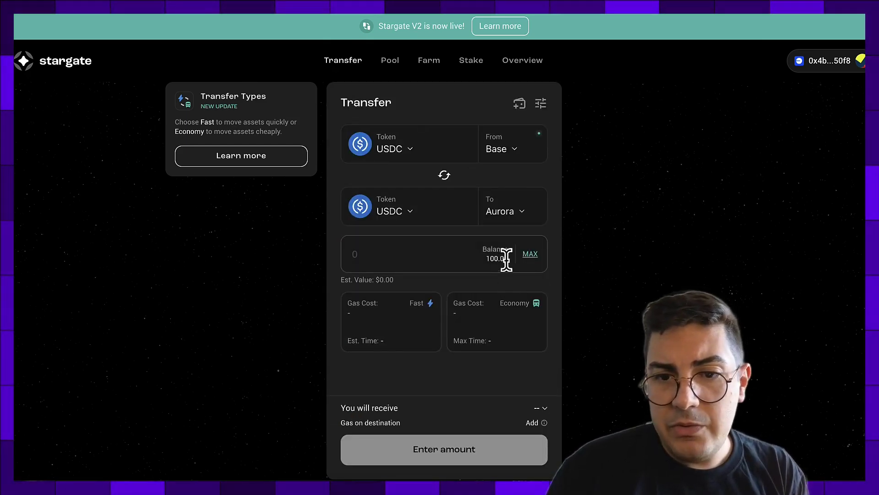
pyautogui.click(529, 254)
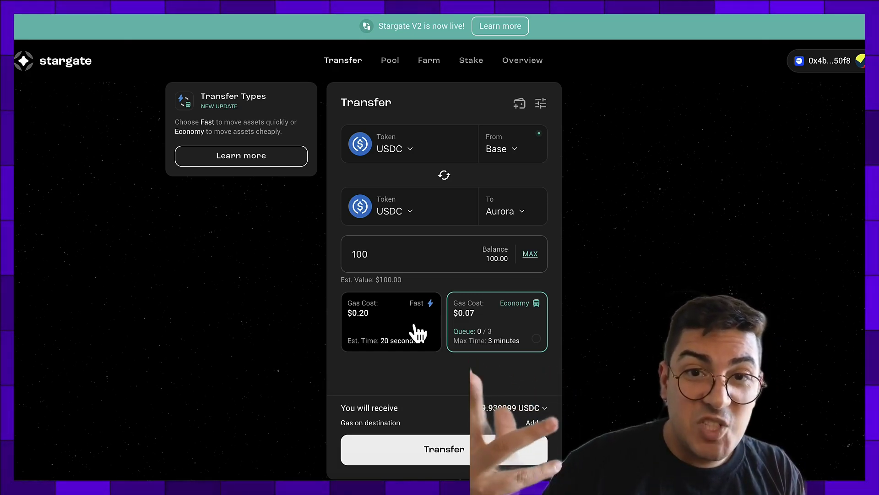
pyautogui.moveTo(525, 326)
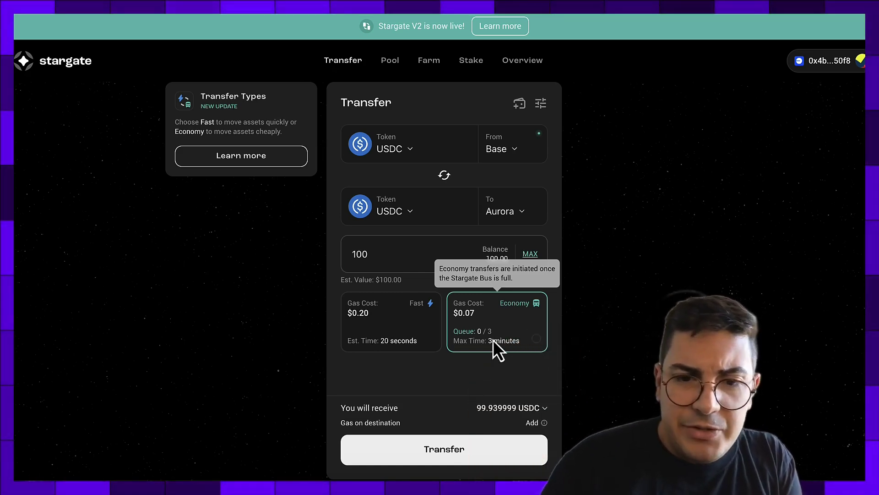
pyautogui.click(394, 312)
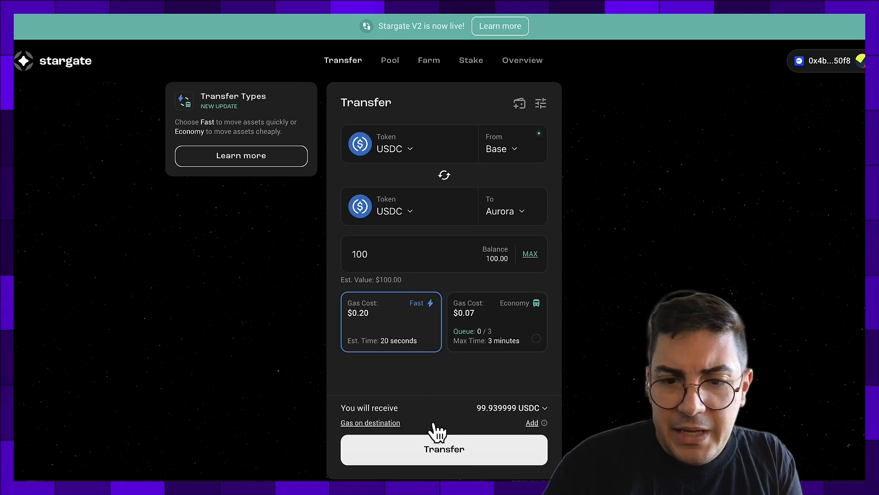
# - Submit the 100 USDC Base-to-Aurora transfer and confirm it in MetaMask
pyautogui.click(434, 451)
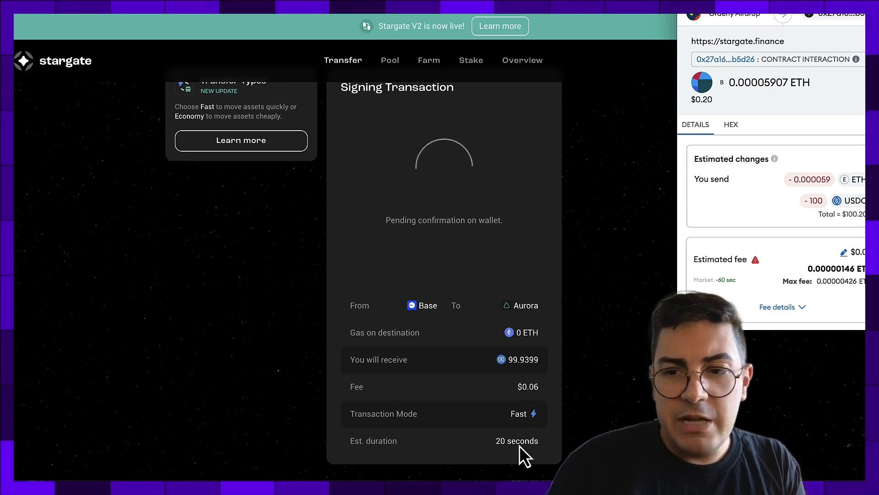
pyautogui.scroll(-1, 785, 205)
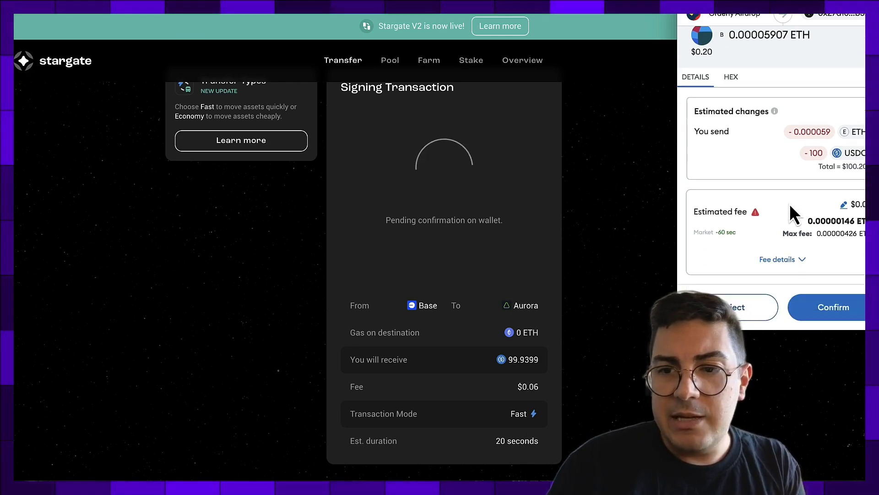
pyautogui.click(837, 306)
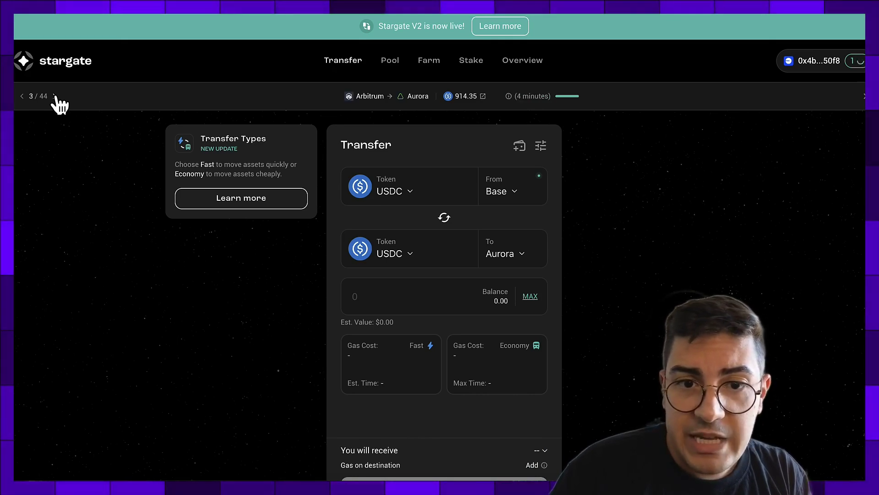
# - Page to the Completed Base→Aurora transfer and check the wallet's transaction history
pyautogui.click(21, 96)
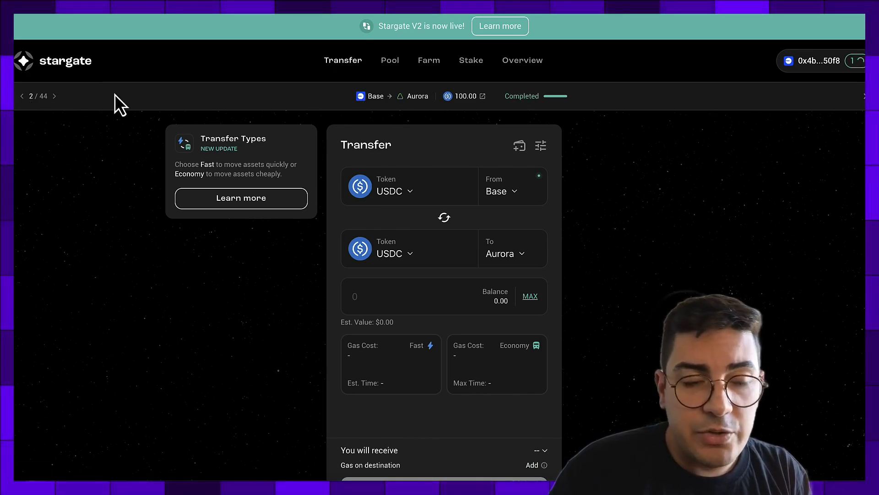
pyautogui.click(55, 97)
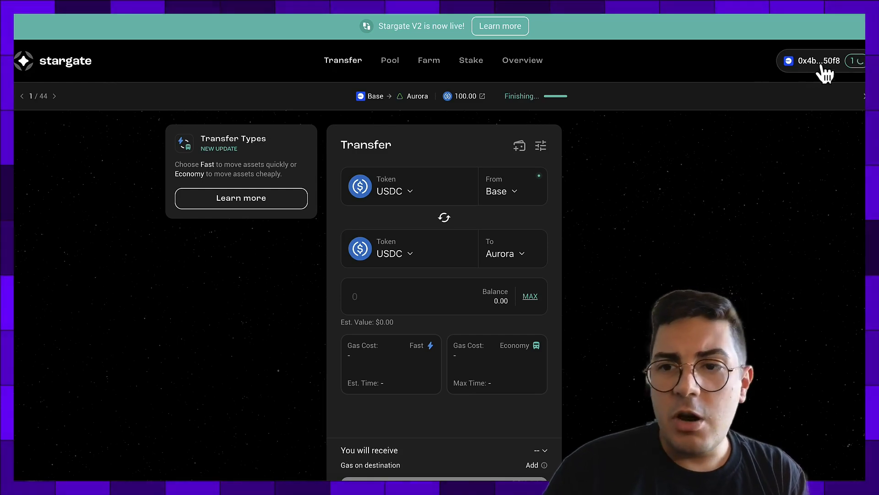
pyautogui.click(855, 62)
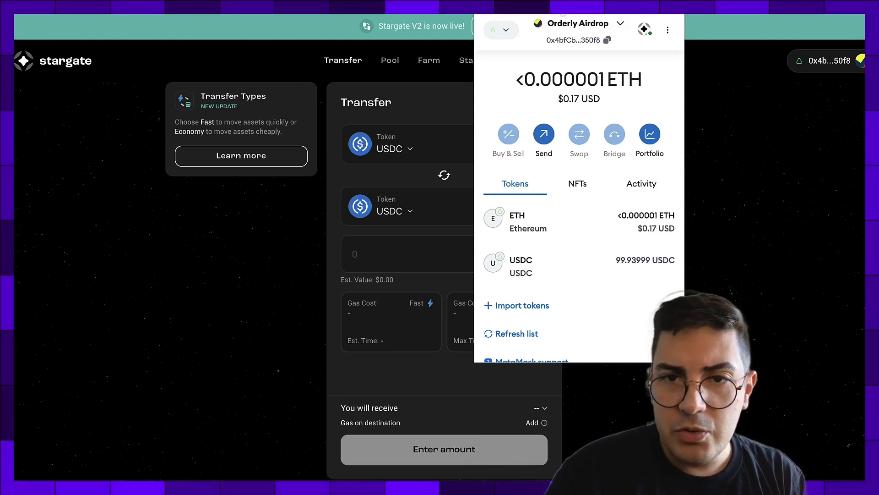
pyautogui.click(486, 3)
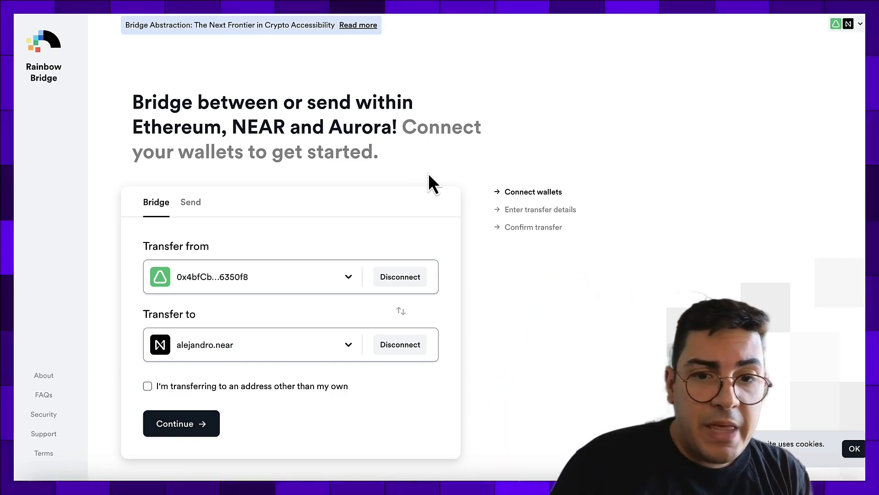
# - Keep Aurora as the source network and opt to send to a different address
pyautogui.click(348, 276)
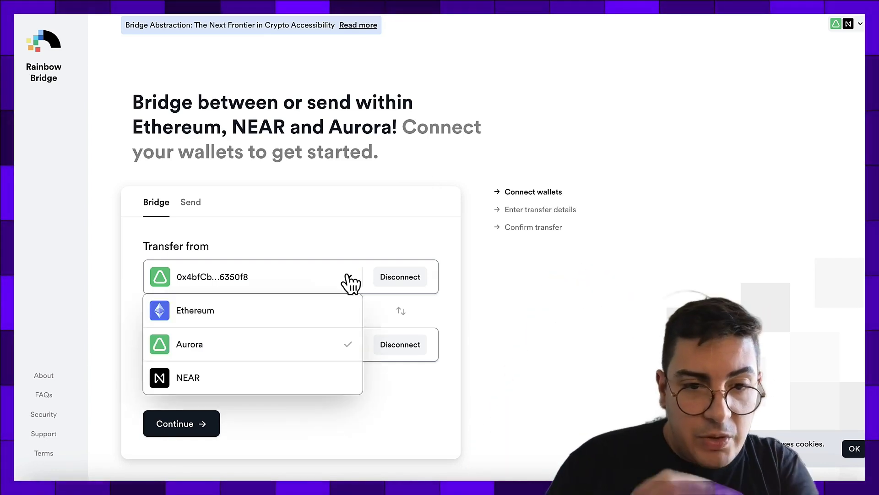
pyautogui.click(341, 350)
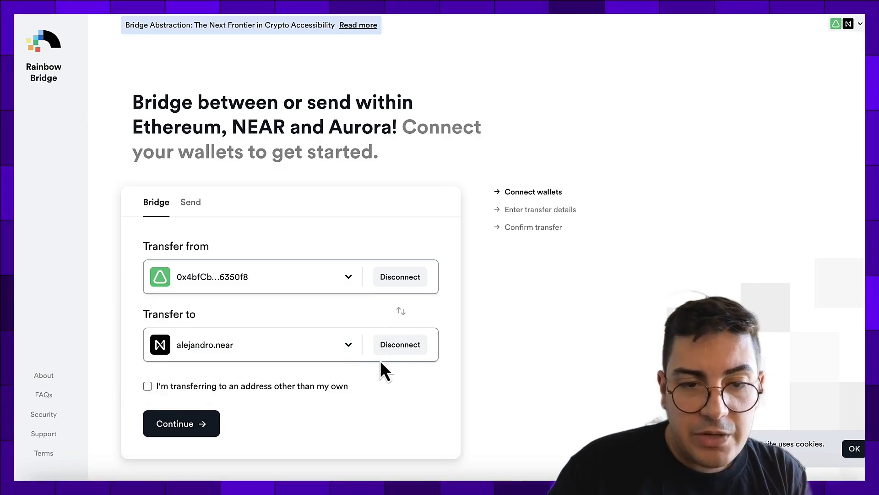
pyautogui.click(340, 392)
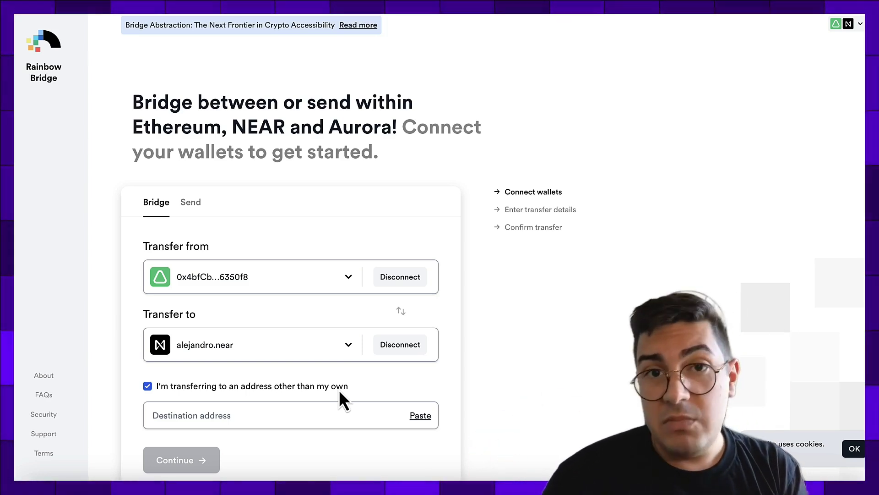
# - Enter an alternate NEAR destination account, then delete it and continue to the token step
pyautogui.click(255, 415)
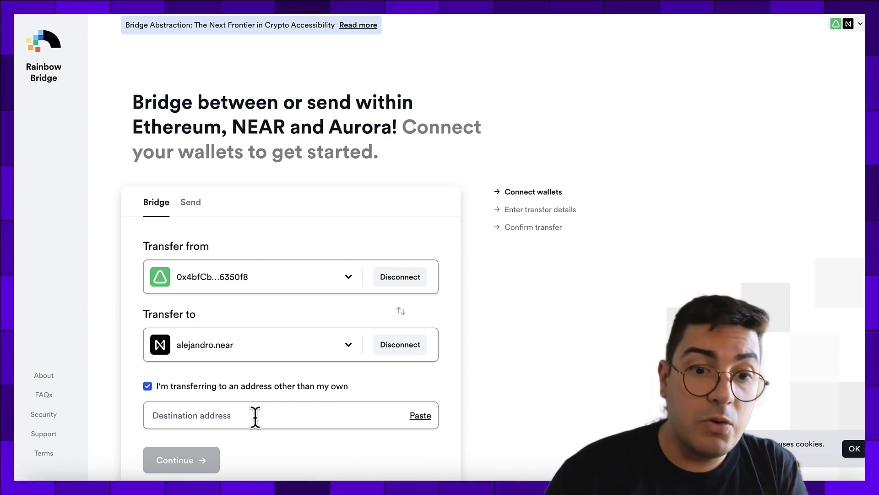
pyautogui.write('pizzab')
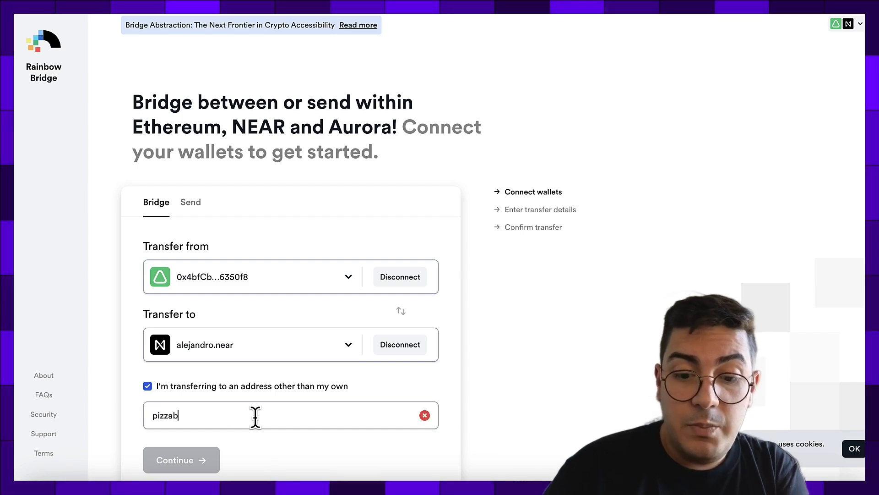
pyautogui.write('oy69.mne')
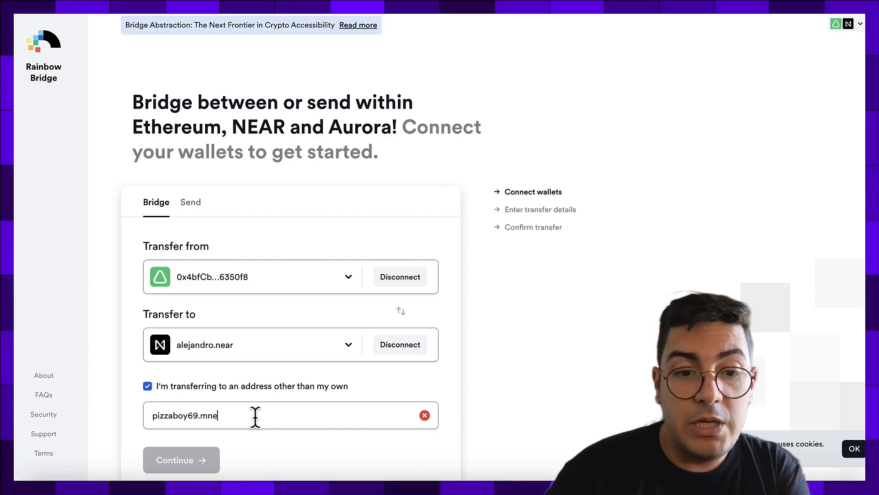
pyautogui.press('BackSpace')
pyautogui.write('ne')
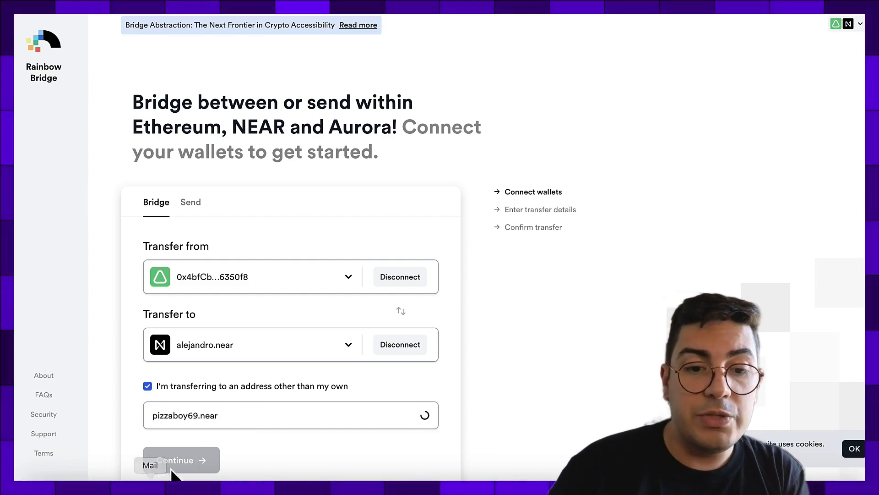
pyautogui.scroll(-2, 394, 420)
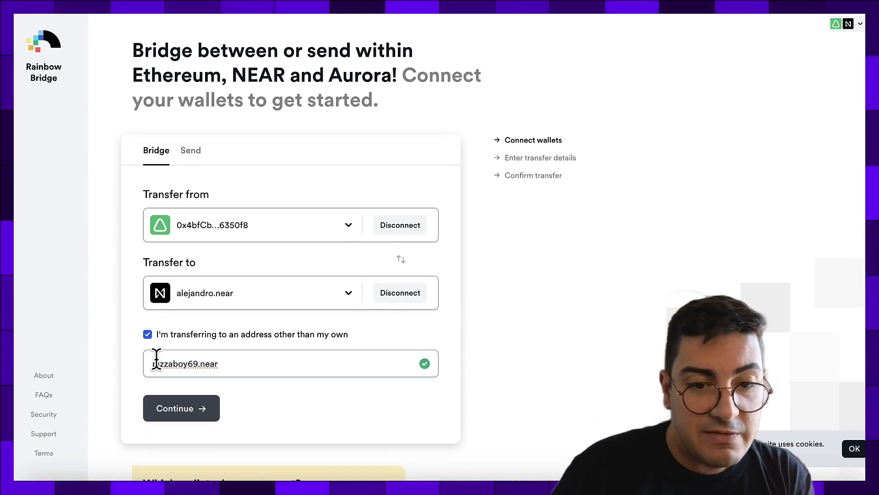
pyautogui.doubleClick(205, 364)
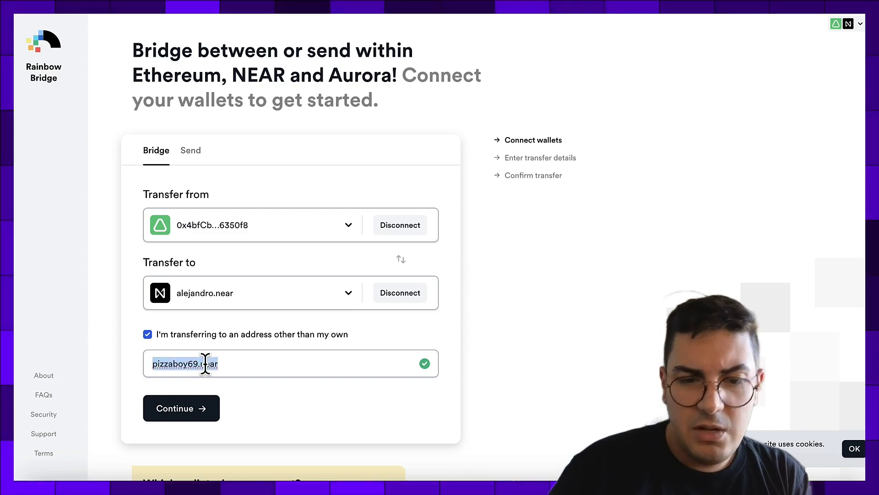
pyautogui.press('BackSpace')
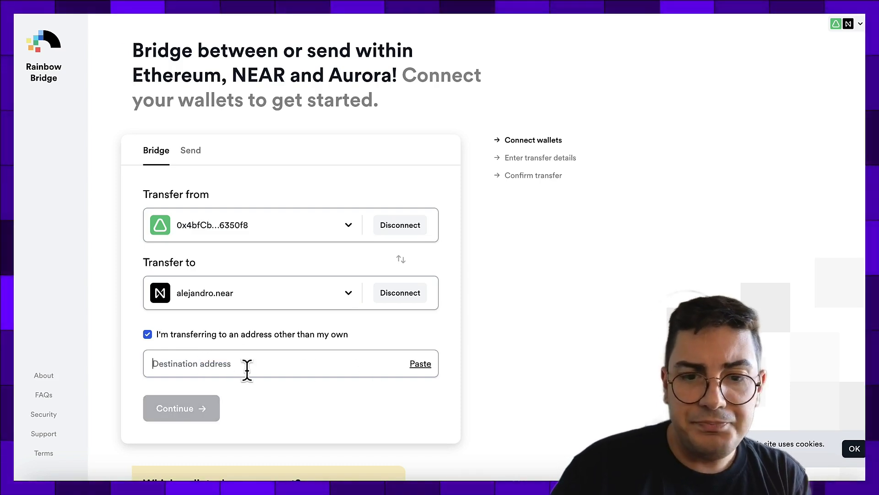
pyautogui.click(185, 406)
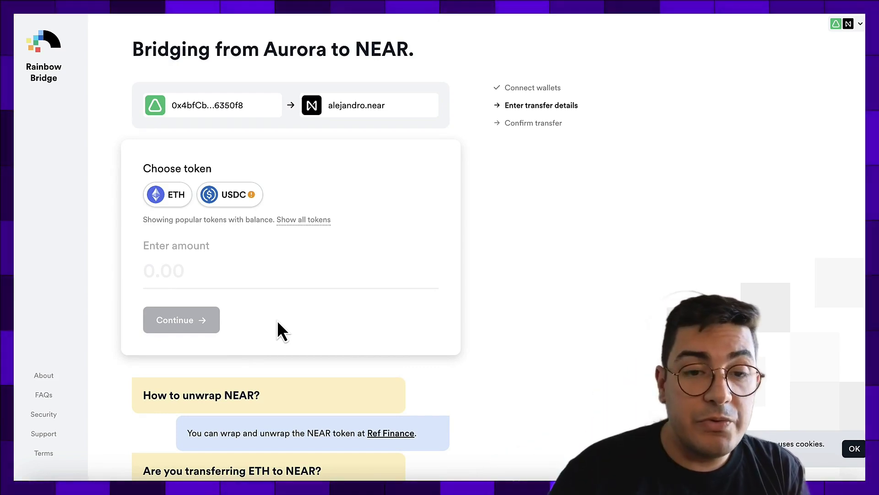
pyautogui.click(231, 197)
pyautogui.moveTo(253, 196)
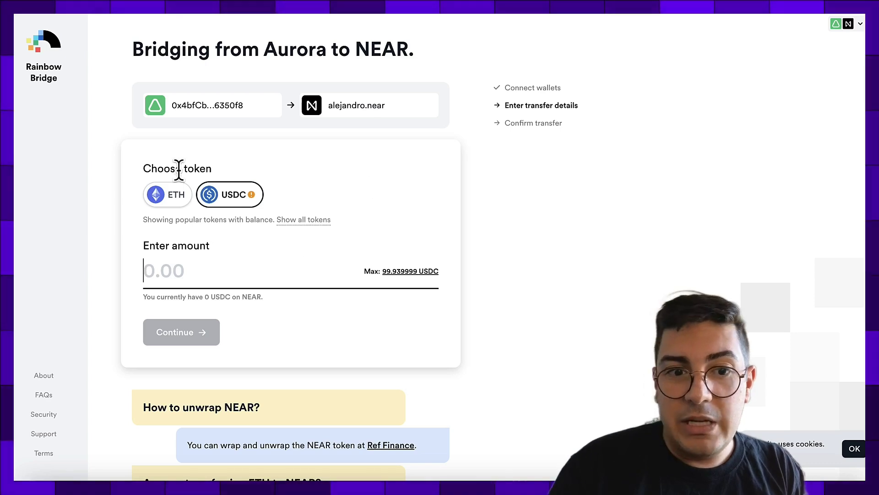
pyautogui.click(44, 79)
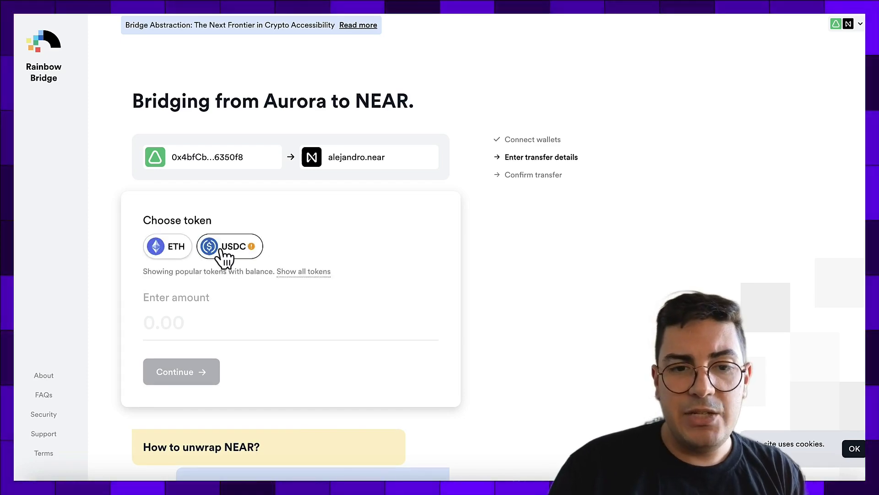
# - Choose USDC, fill the maximum 99.939999 amount, and proceed to the wallet confirmation
pyautogui.click(224, 247)
pyautogui.click(418, 323)
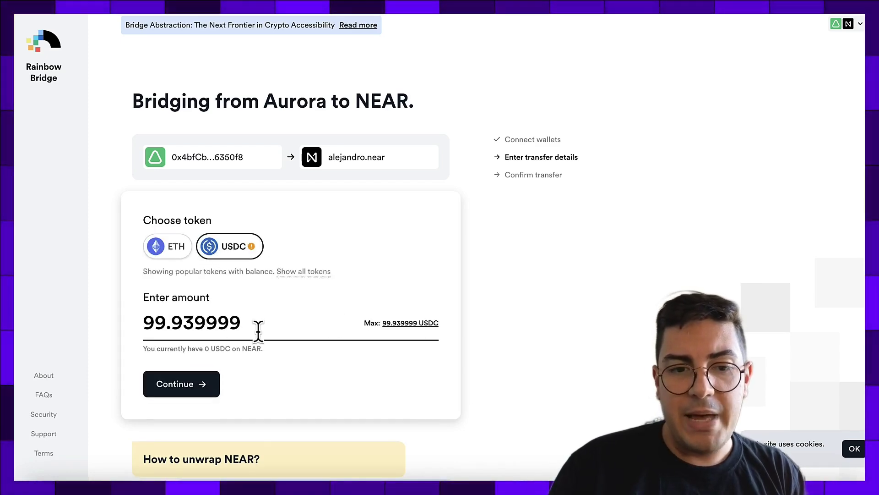
pyautogui.click(182, 389)
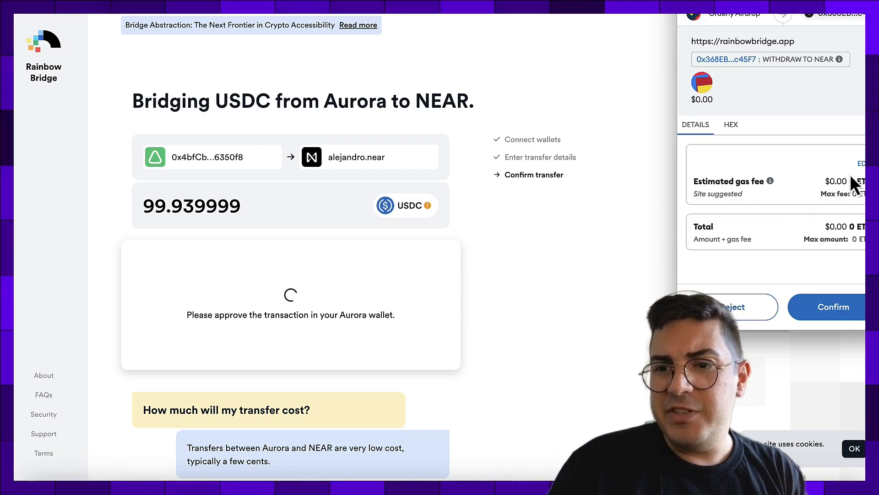
# - Approve the 99.939999 USDC transfer in the wallet and view the transfers list
pyautogui.click(847, 311)
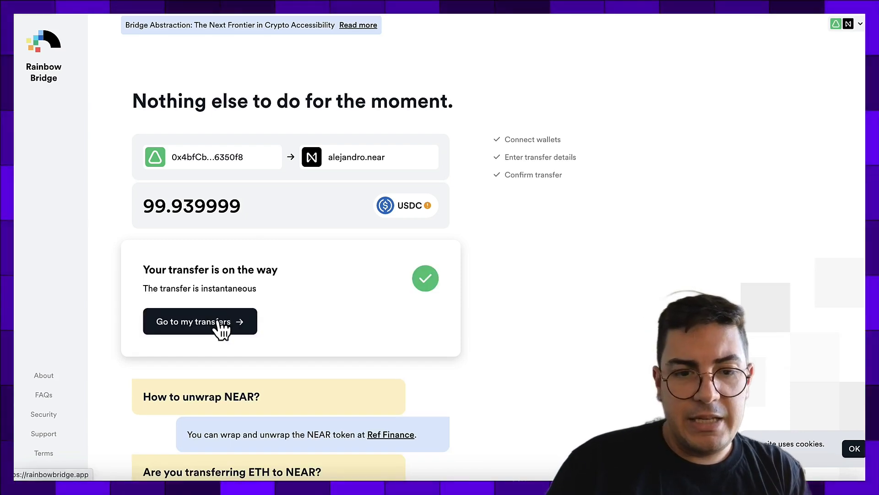
pyautogui.click(232, 322)
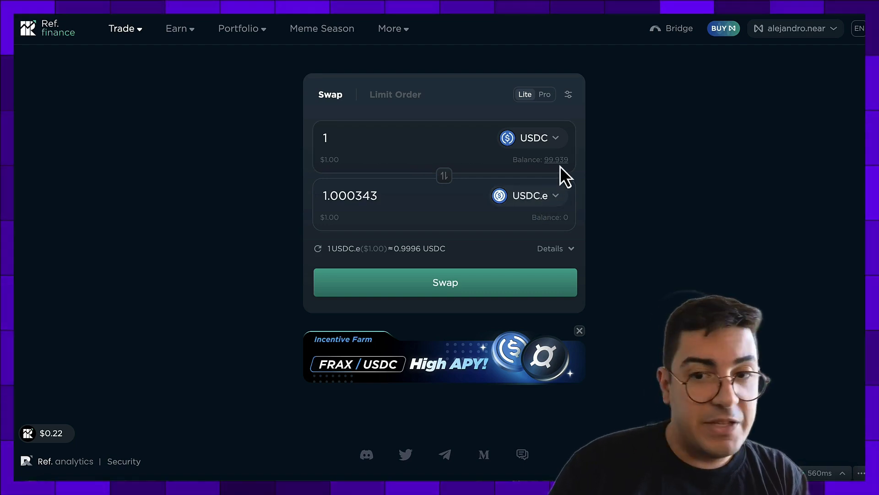
# - Glance at the receive-token list without changing it, then flip the pair so USDC.e is on top
pyautogui.click(552, 200)
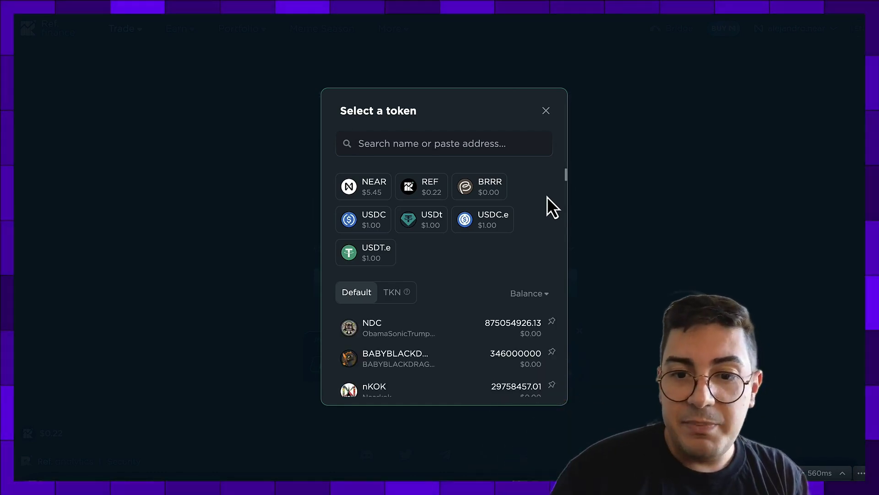
pyautogui.click(614, 218)
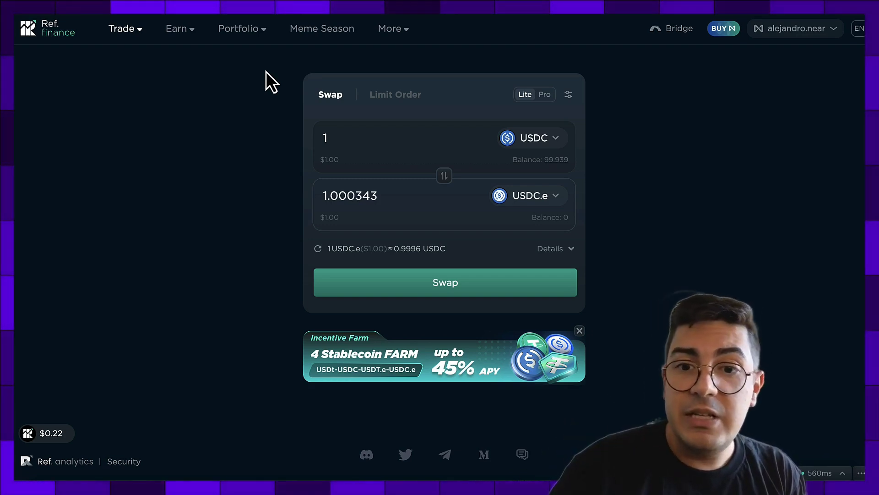
pyautogui.click(450, 176)
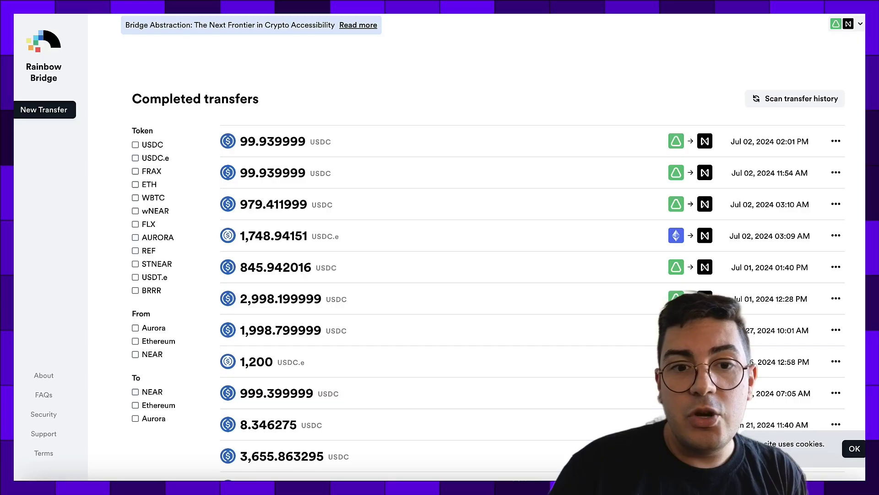
# - Start a new Rainbow Bridge transfer flipped to NEAR→Aurora, then return to Stargate
pyautogui.click(65, 113)
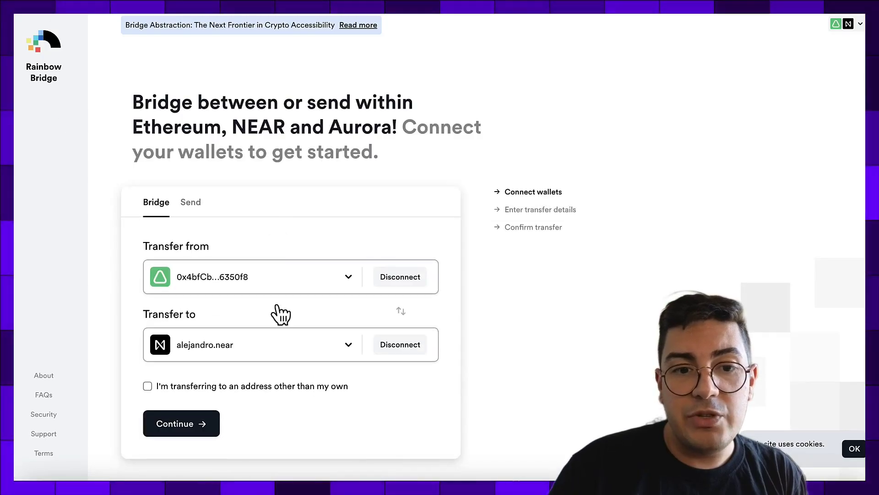
pyautogui.click(396, 314)
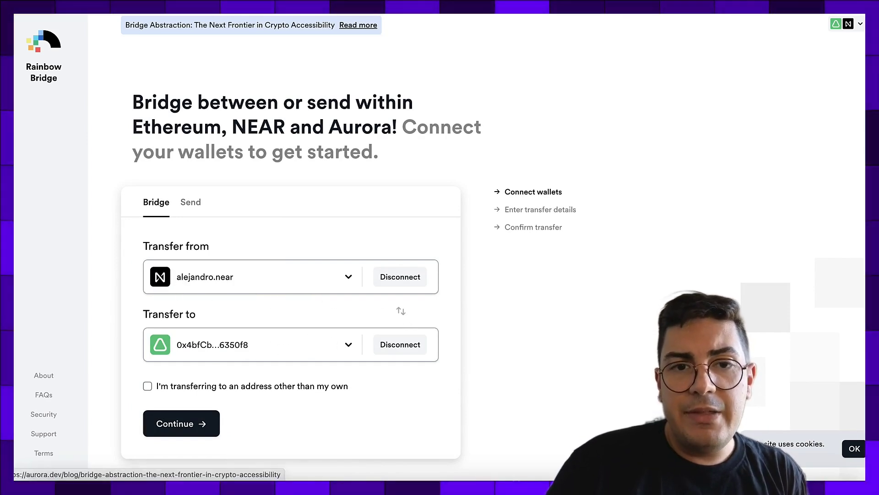
pyautogui.click(360, 25)
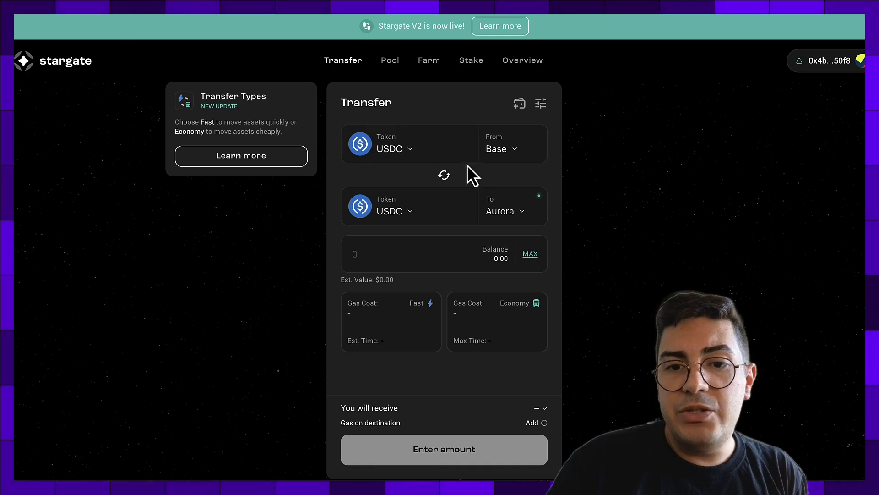
# - Flip the Stargate route to Aurora→Base and browse destination tokens without choosing one
pyautogui.click(445, 177)
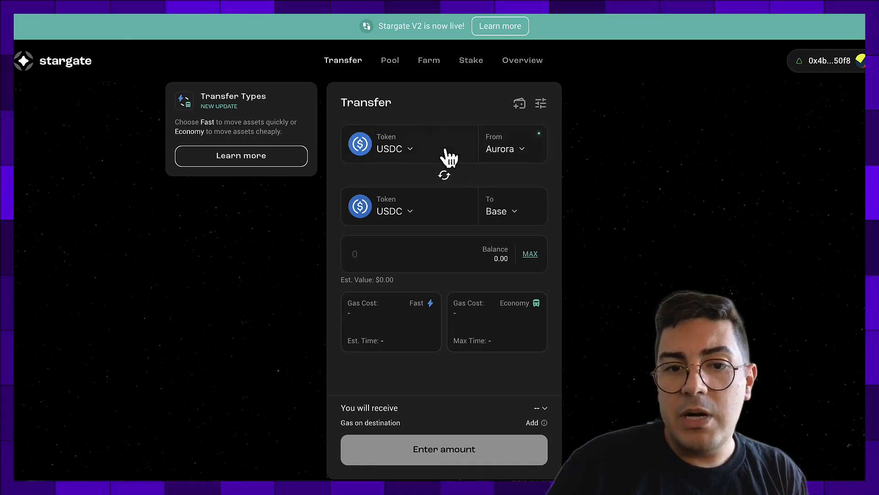
pyautogui.click(405, 214)
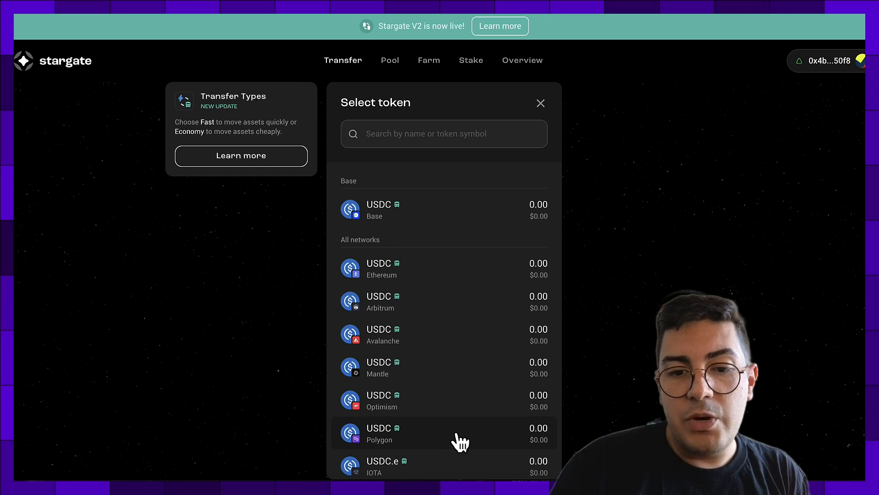
pyautogui.scroll(-3, 468, 458)
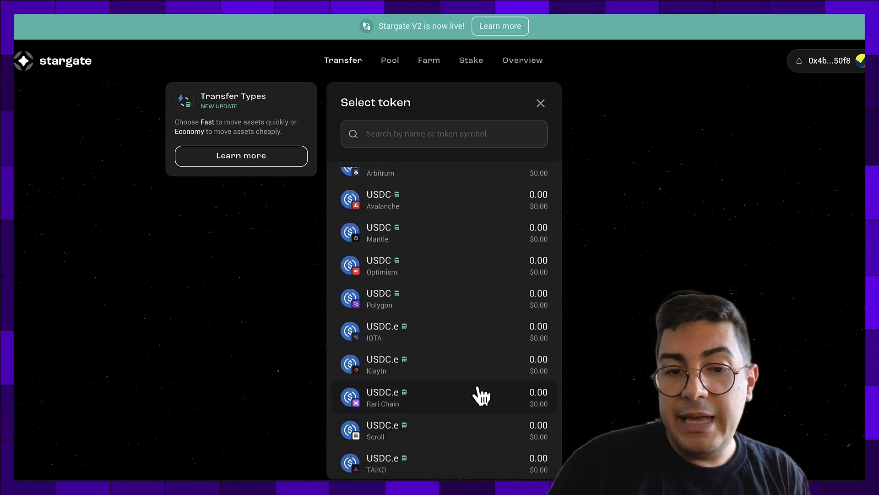
pyautogui.scroll(3, 476, 392)
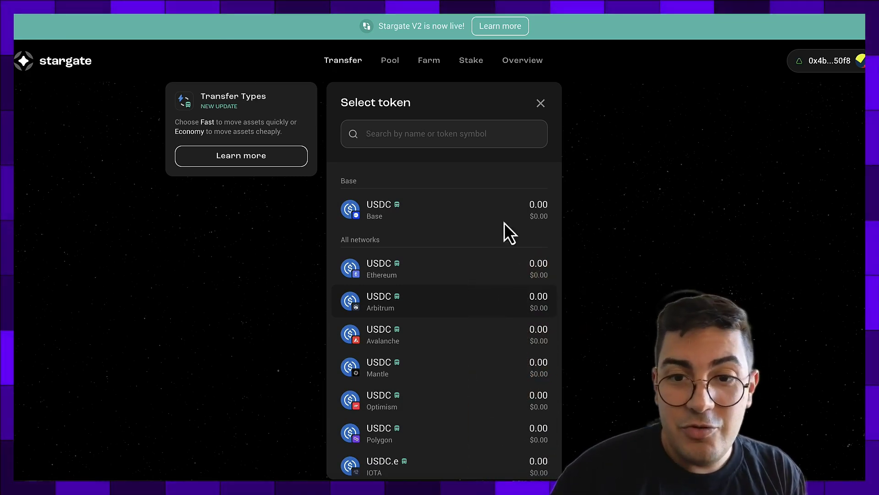
pyautogui.click(541, 103)
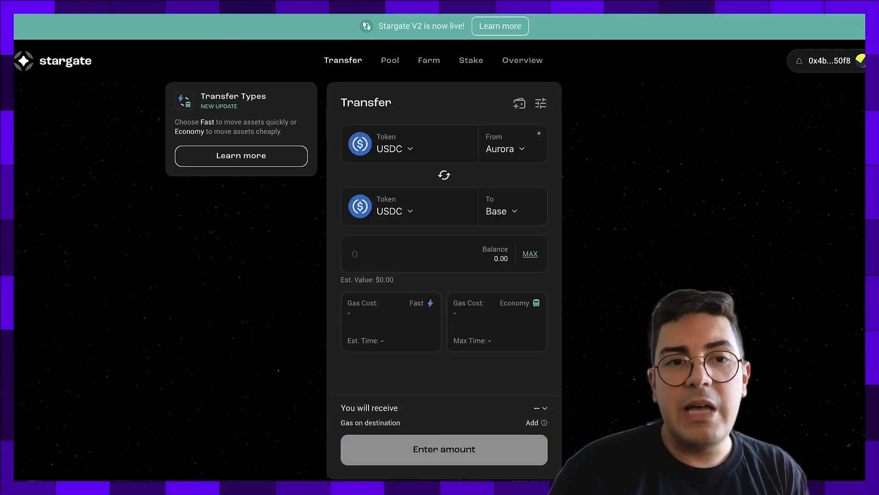